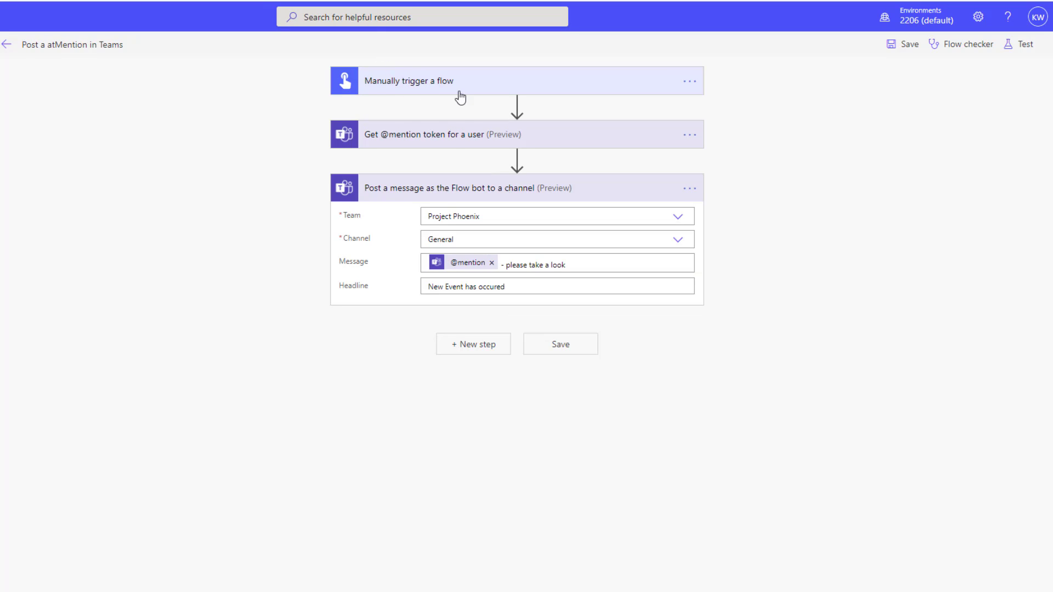
{"action": "left_click", "coordinate": [451, 135]}
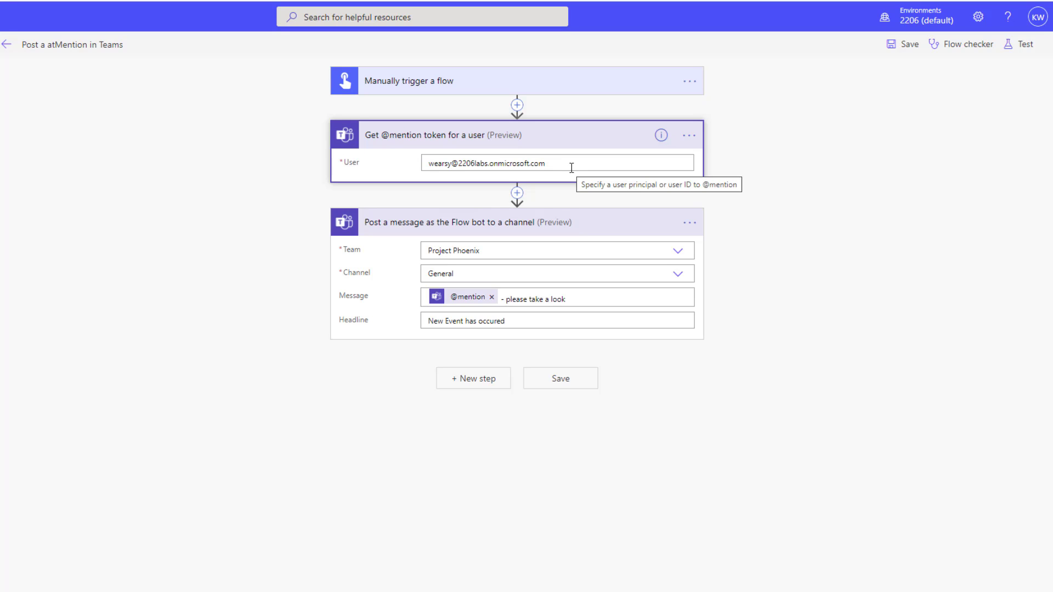
{"action": "left_click", "coordinate": [585, 297]}
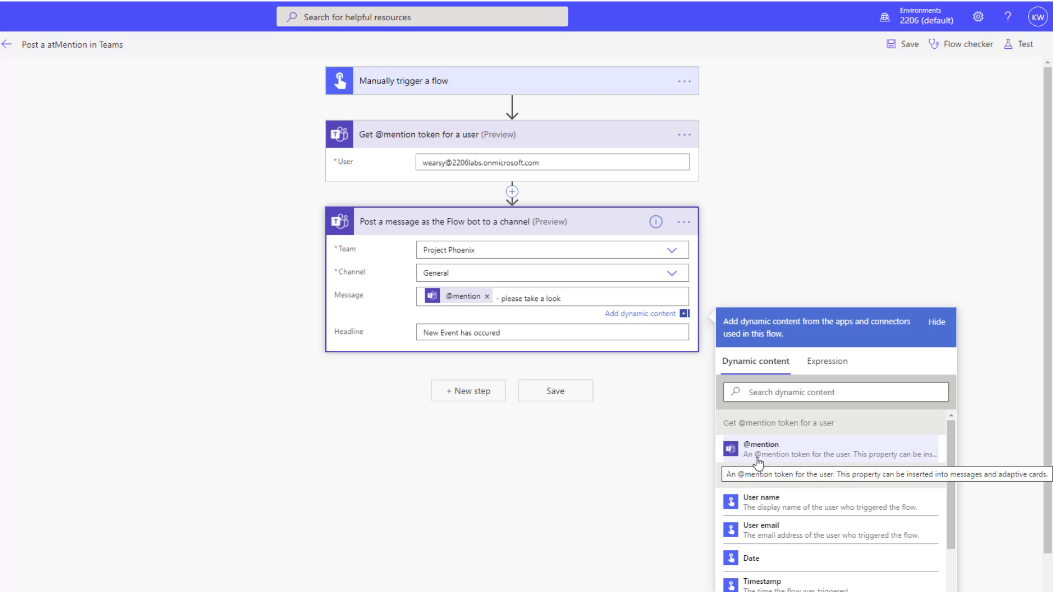
{"action": "left_click", "coordinate": [853, 159]}
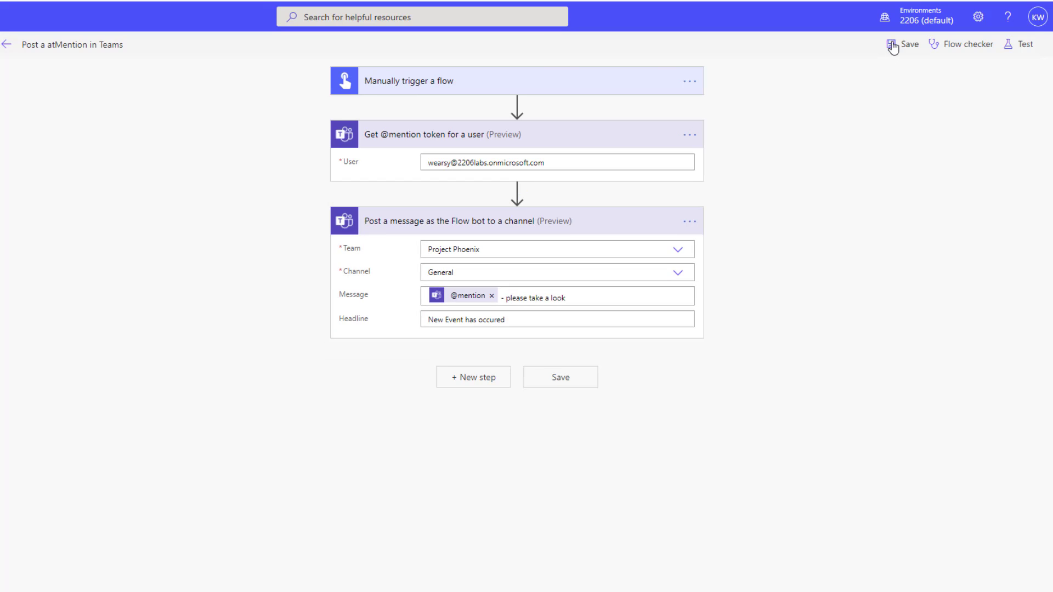
Step: Save the flow and test it by performing the trigger action manually
{"action": "left_click", "coordinate": [895, 46]}
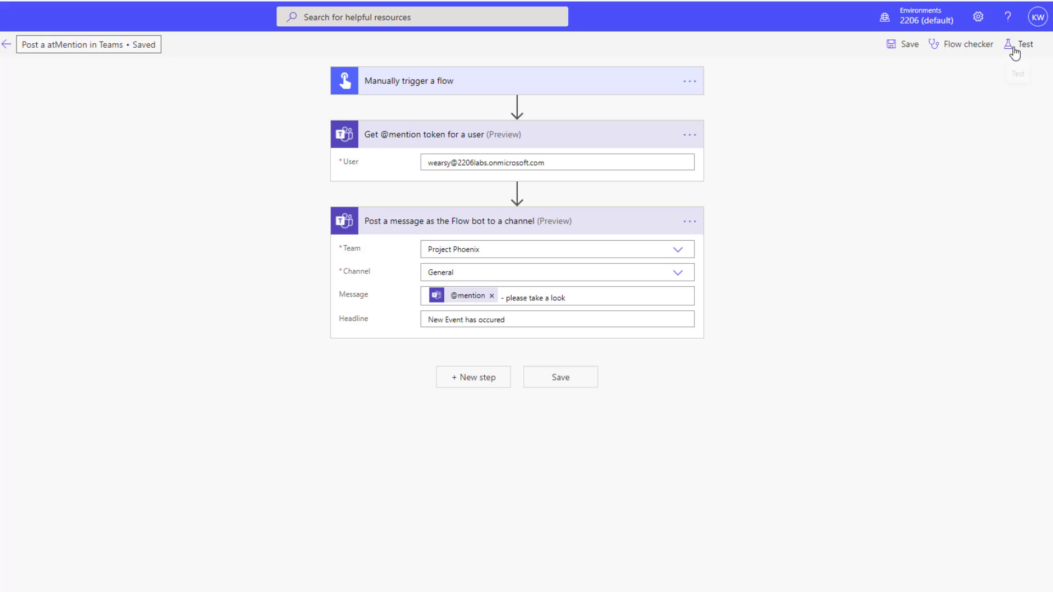
{"action": "left_click", "coordinate": [1014, 48]}
{"action": "left_click", "coordinate": [916, 75]}
{"action": "left_click", "coordinate": [893, 133]}
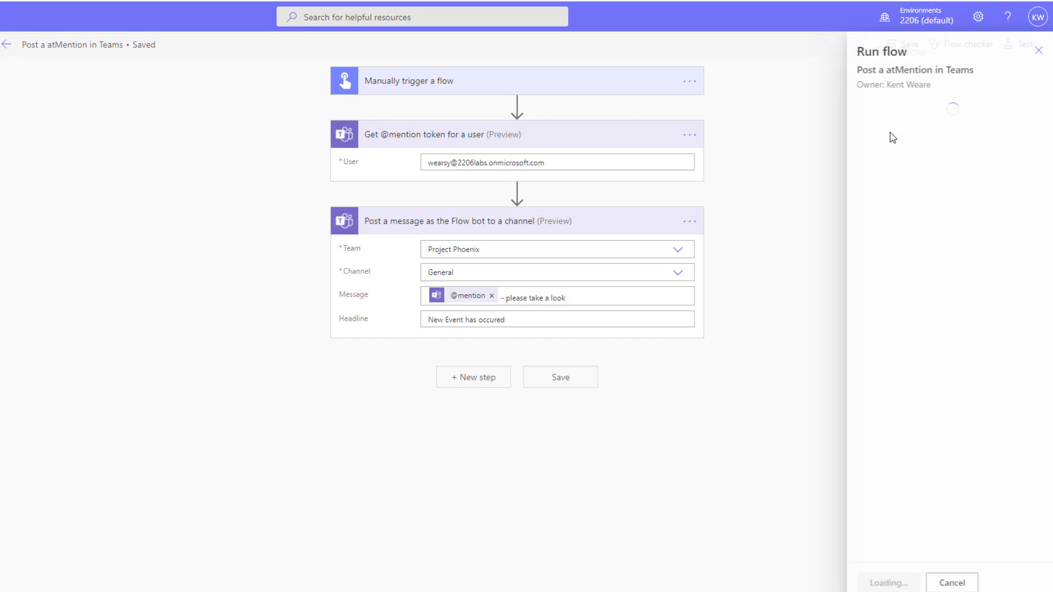
{"action": "left_click", "coordinate": [889, 582]}
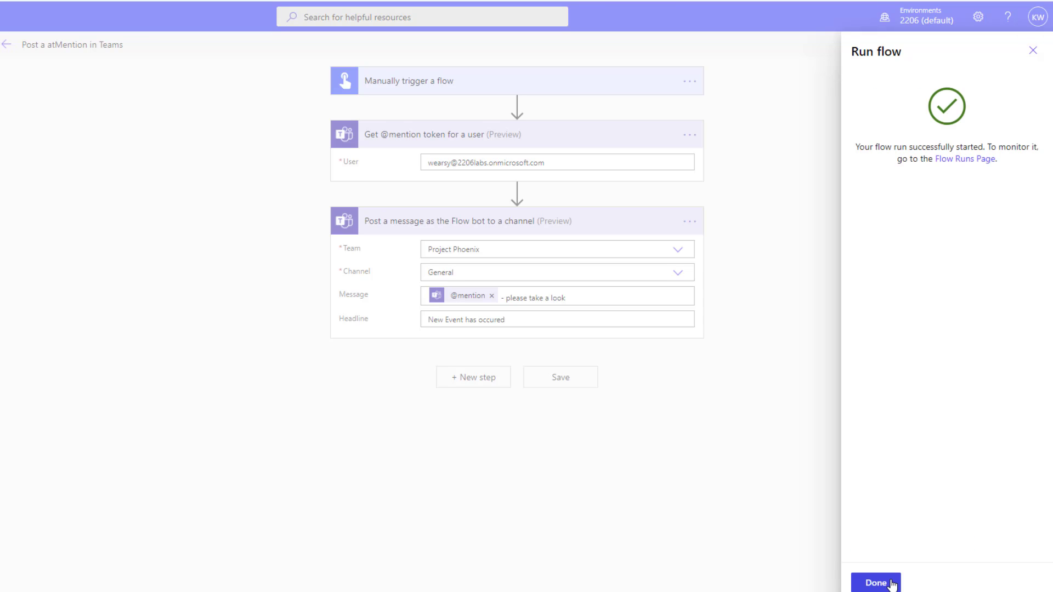
{"action": "left_click", "coordinate": [876, 582]}
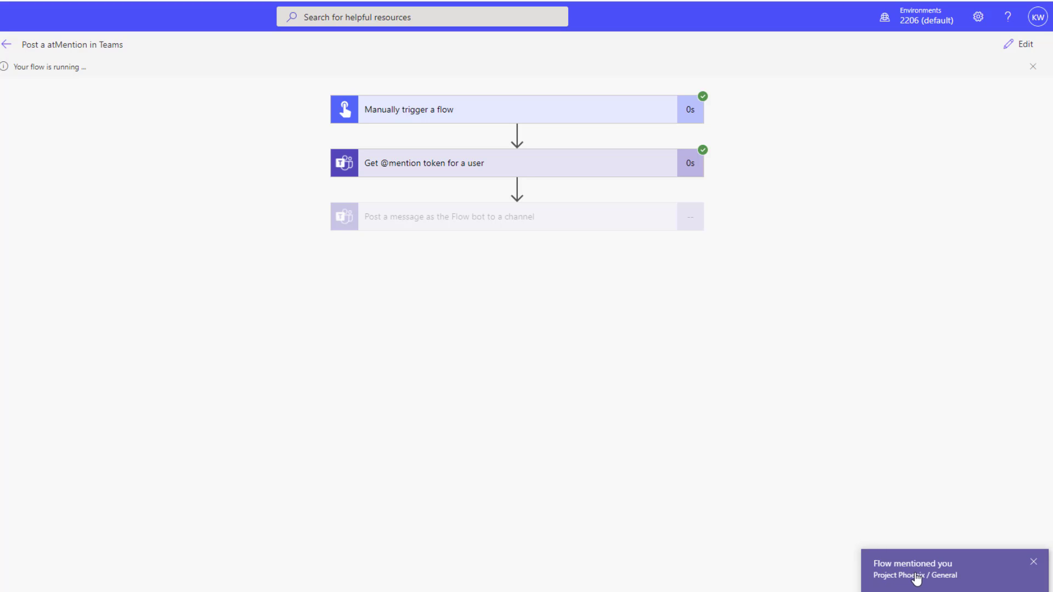
Step: Switch to Microsoft Teams and examine the newest Flow mention in the activity feed and the Project Phoenix General channel
{"action": "left_click", "coordinate": [85, 11]}
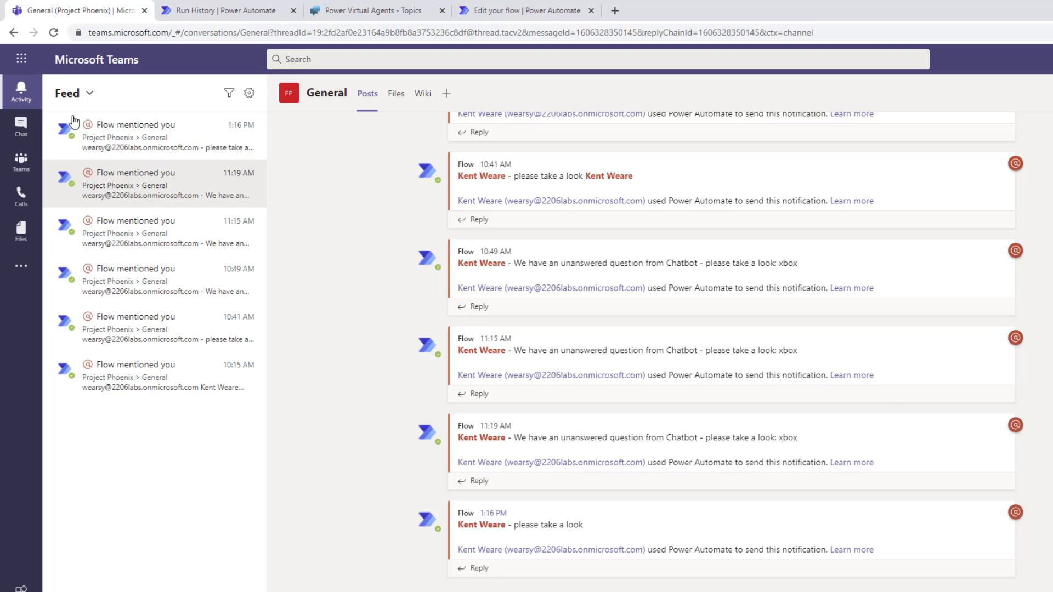
{"action": "left_click", "coordinate": [37, 99]}
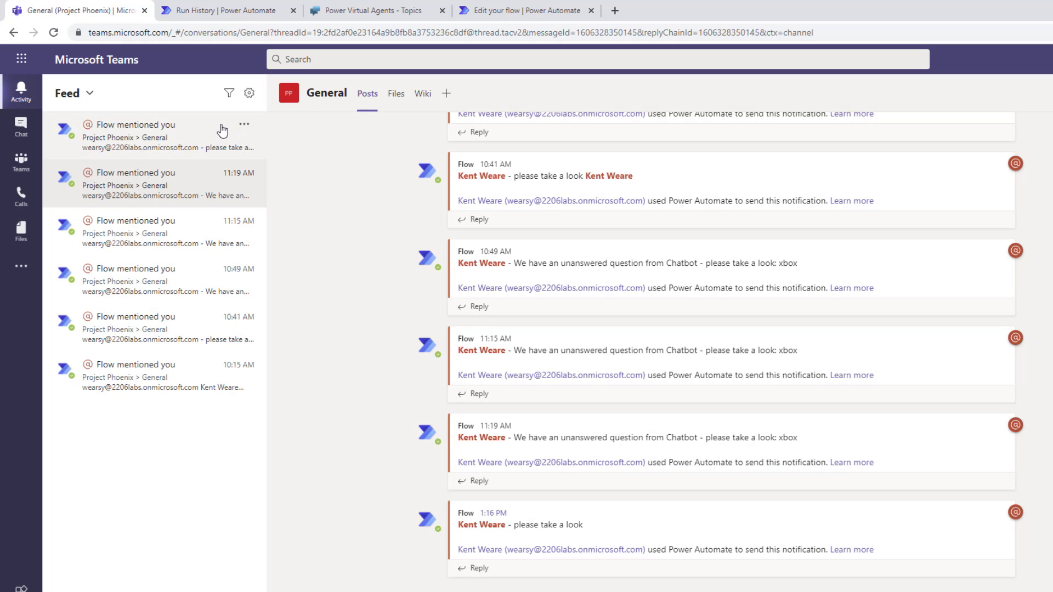
{"action": "left_click", "coordinate": [161, 133]}
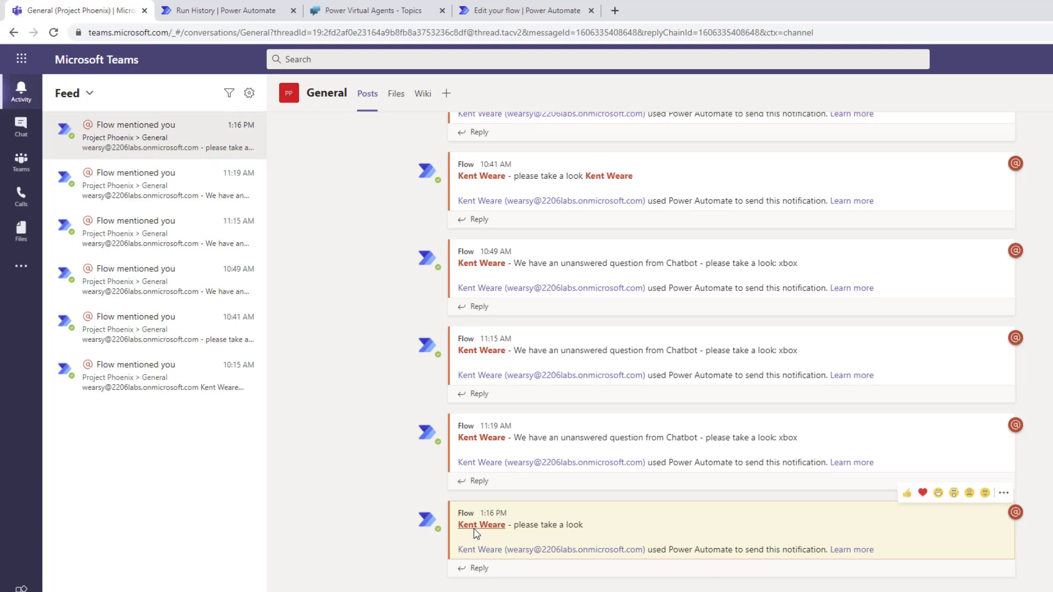
{"action": "mouse_move", "coordinate": [465, 529]}
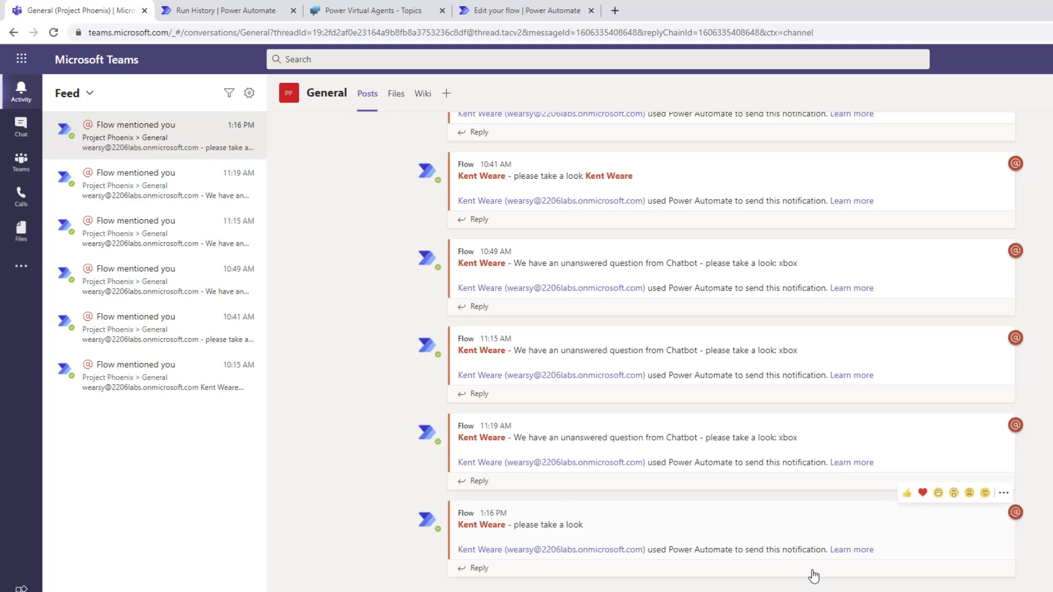
{"action": "left_click_drag", "start_coordinate": [874, 551], "coordinate": [458, 552]}
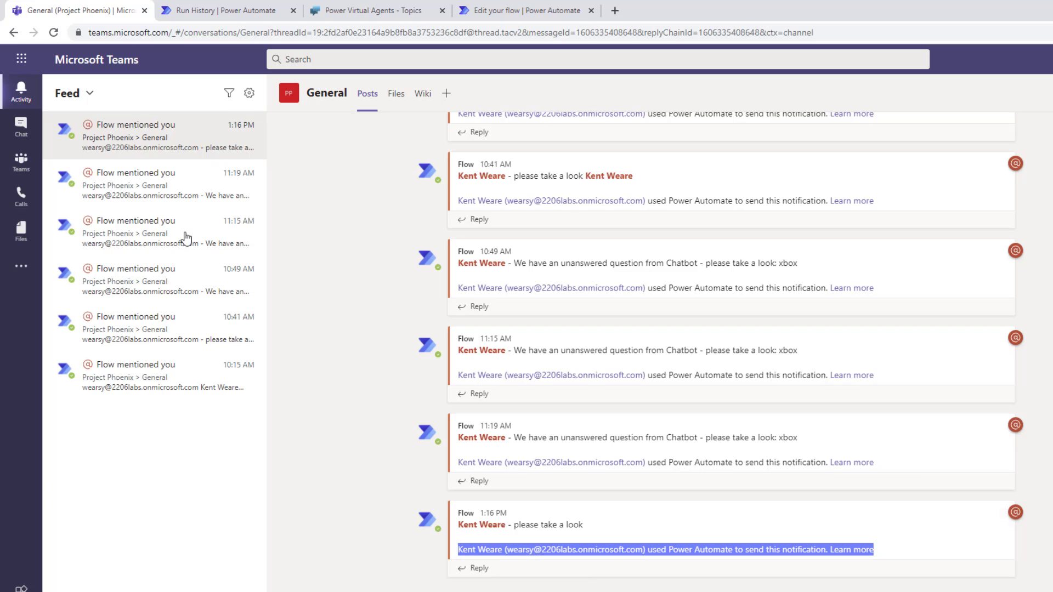
{"action": "left_click", "coordinate": [21, 166]}
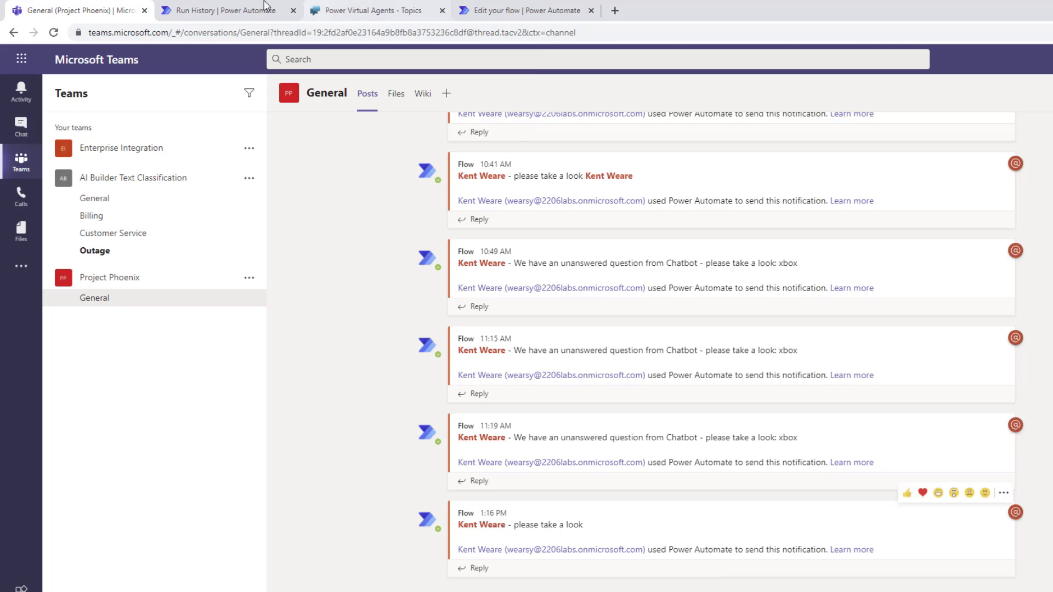
{"action": "left_click", "coordinate": [208, 10]}
{"action": "left_click", "coordinate": [576, 210]}
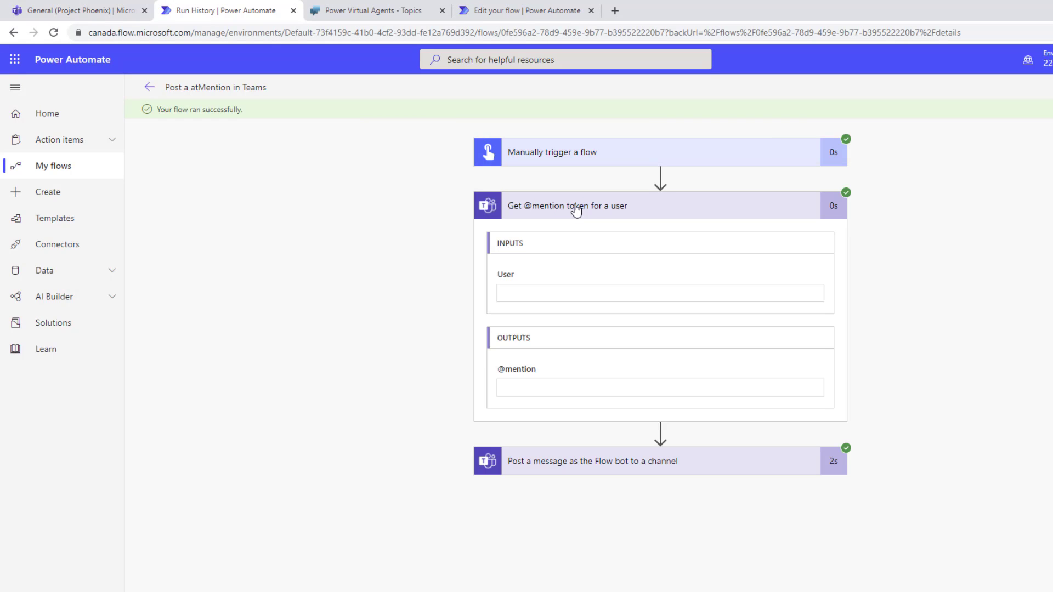
{"action": "left_click_drag", "start_coordinate": [721, 387], "coordinate": [481, 367]}
{"action": "key", "text": "ctrl+c"}
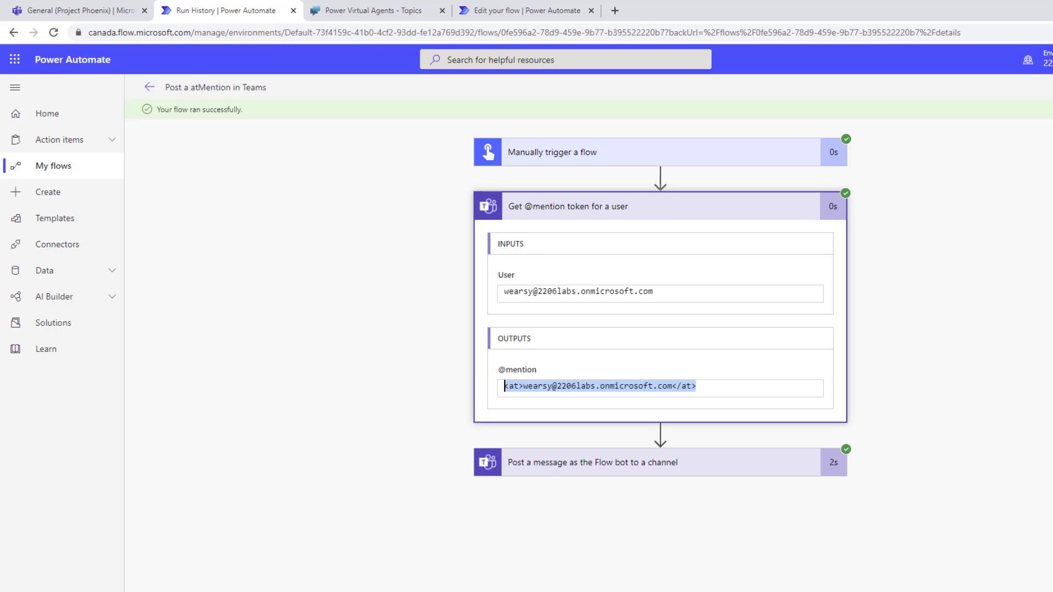
{"action": "left_click", "coordinate": [1007, 60]}
{"action": "left_click", "coordinate": [1006, 60]}
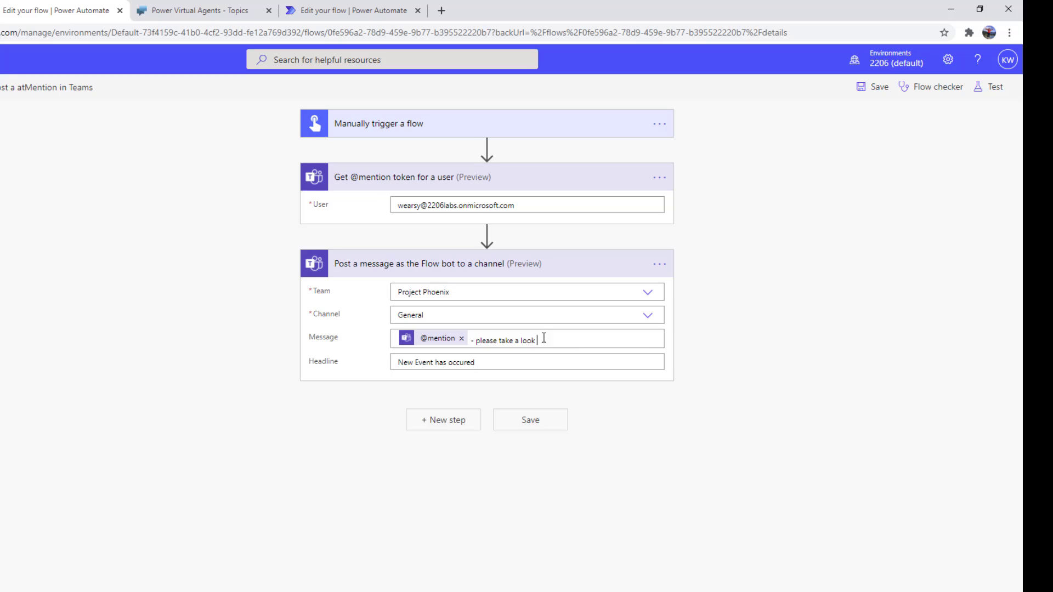
{"action": "left_click", "coordinate": [540, 339]}
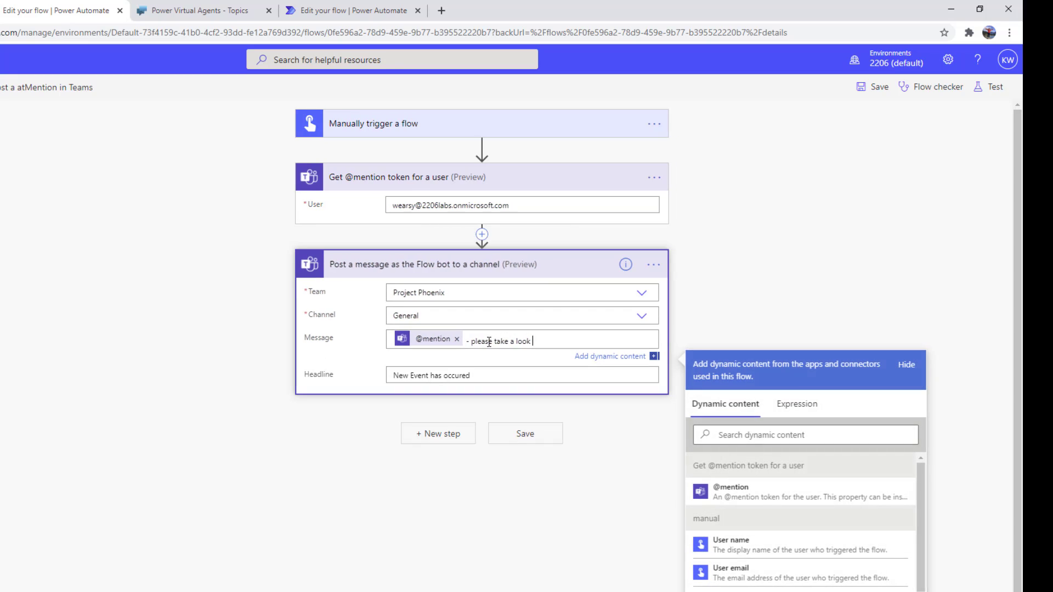
{"action": "left_click", "coordinate": [456, 339]}
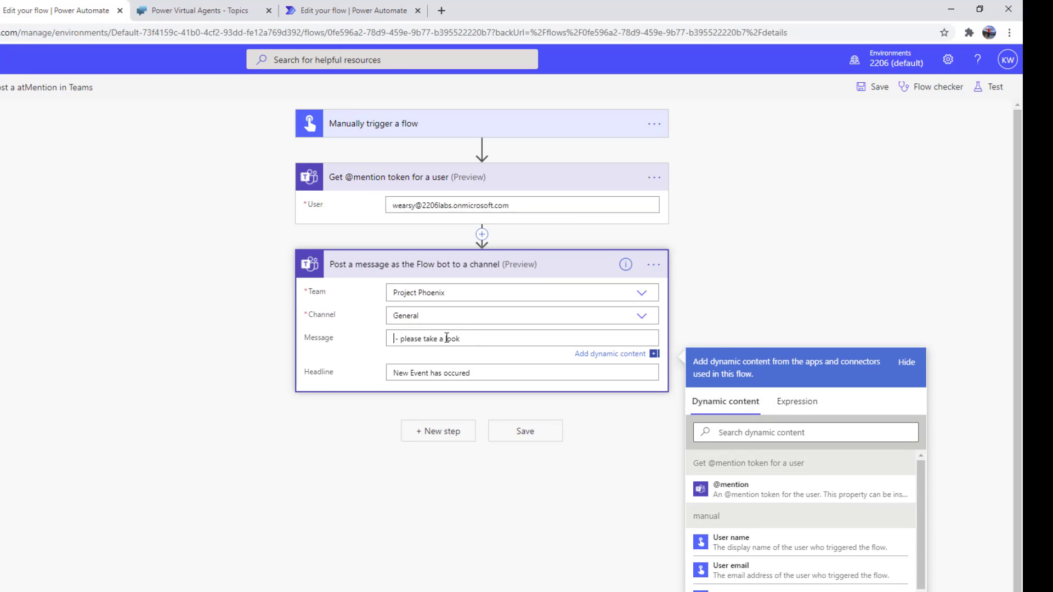
{"action": "key", "text": "Delete"}
{"action": "key", "text": "Delete"}
{"action": "key", "text": "ctrl+v"}
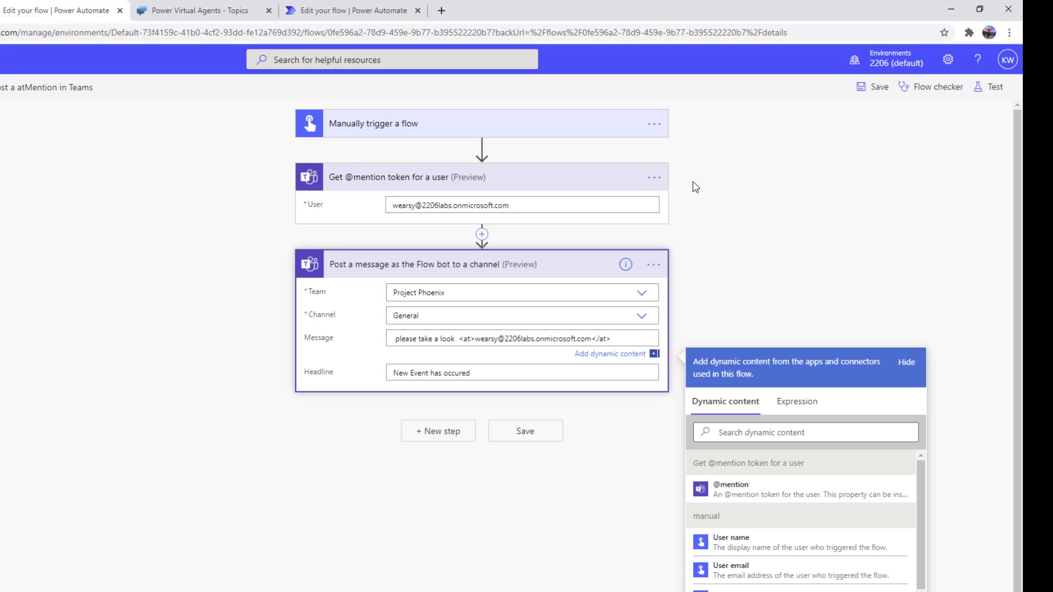
{"action": "left_click", "coordinate": [648, 183]}
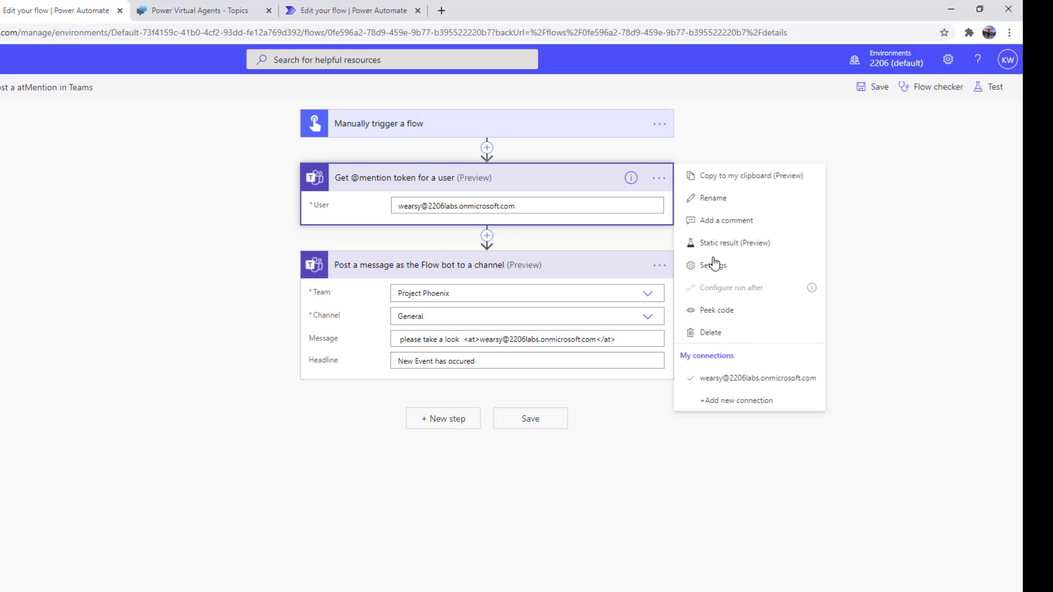
{"action": "left_click", "coordinate": [729, 340]}
{"action": "left_click", "coordinate": [430, 388]}
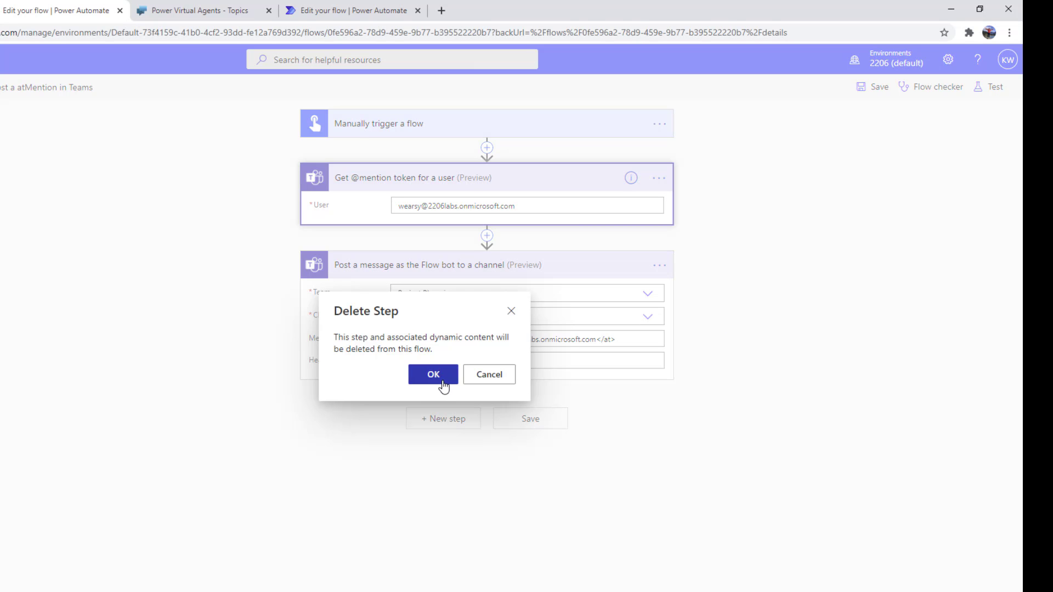
Step: Save the simplified flow and run a manual test with the hard-coded mention in the message
{"action": "left_click", "coordinate": [871, 86]}
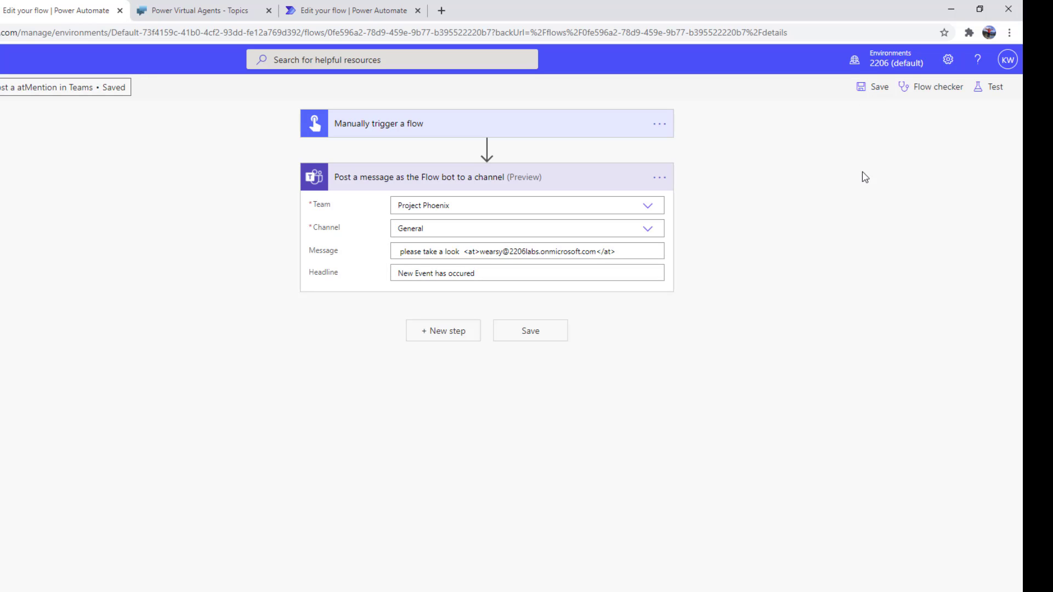
{"action": "left_click", "coordinate": [981, 90]}
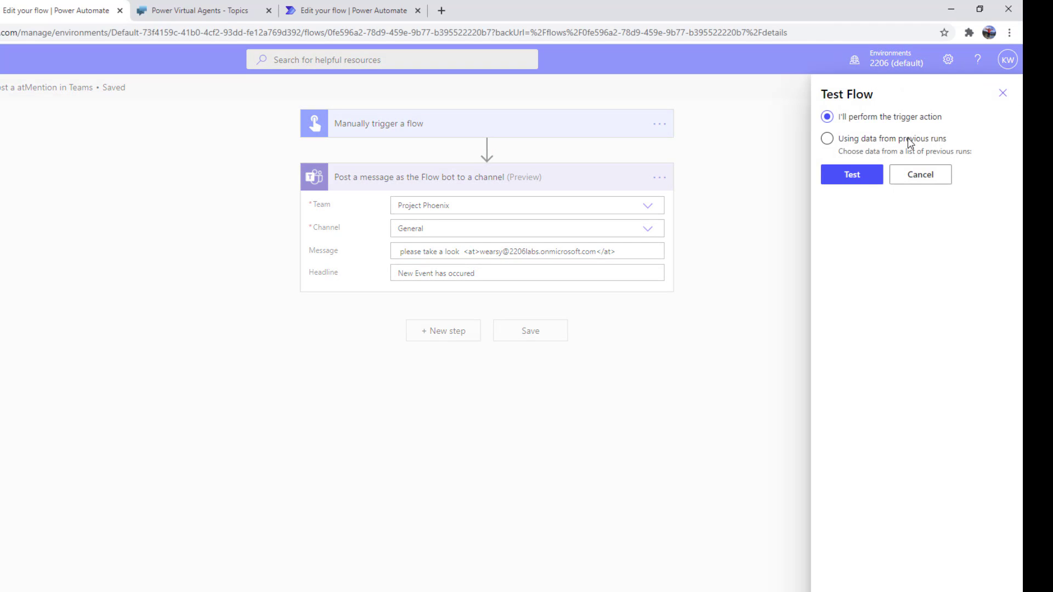
{"action": "left_click", "coordinate": [856, 171]}
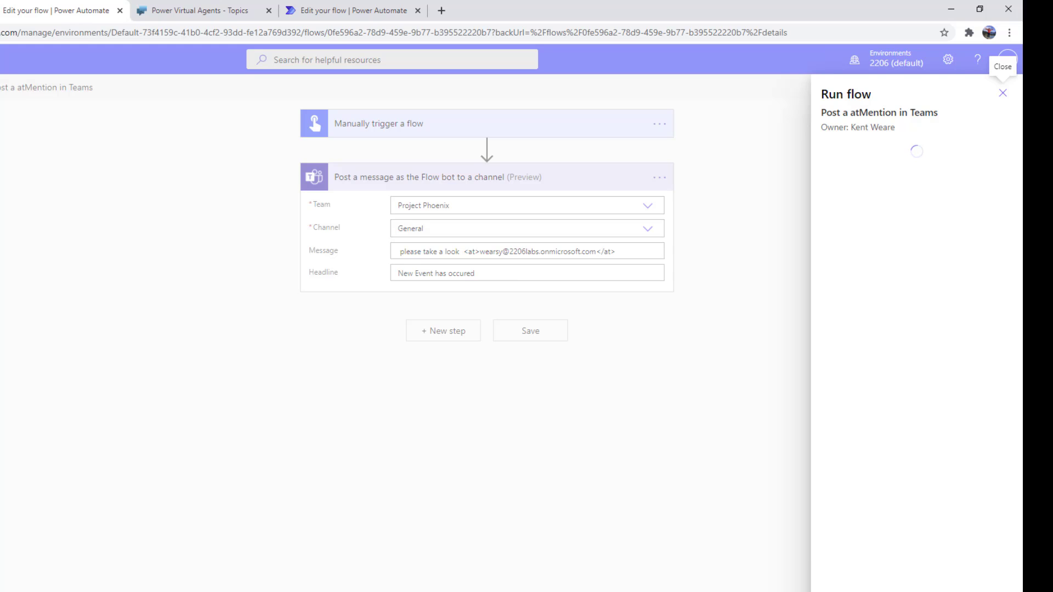
{"action": "left_click", "coordinate": [850, 591]}
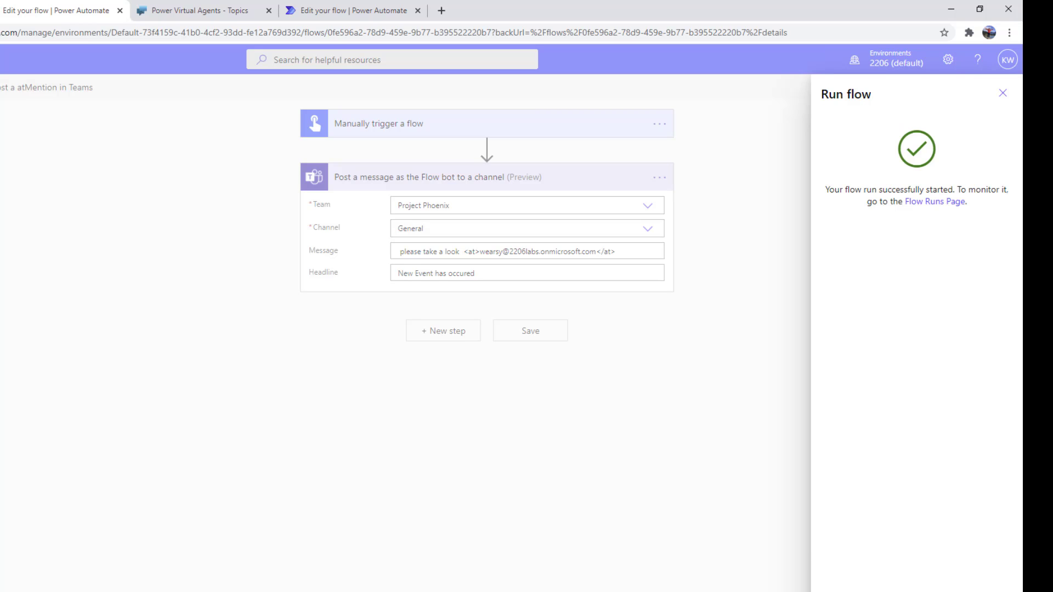
{"action": "left_click", "coordinate": [850, 591]}
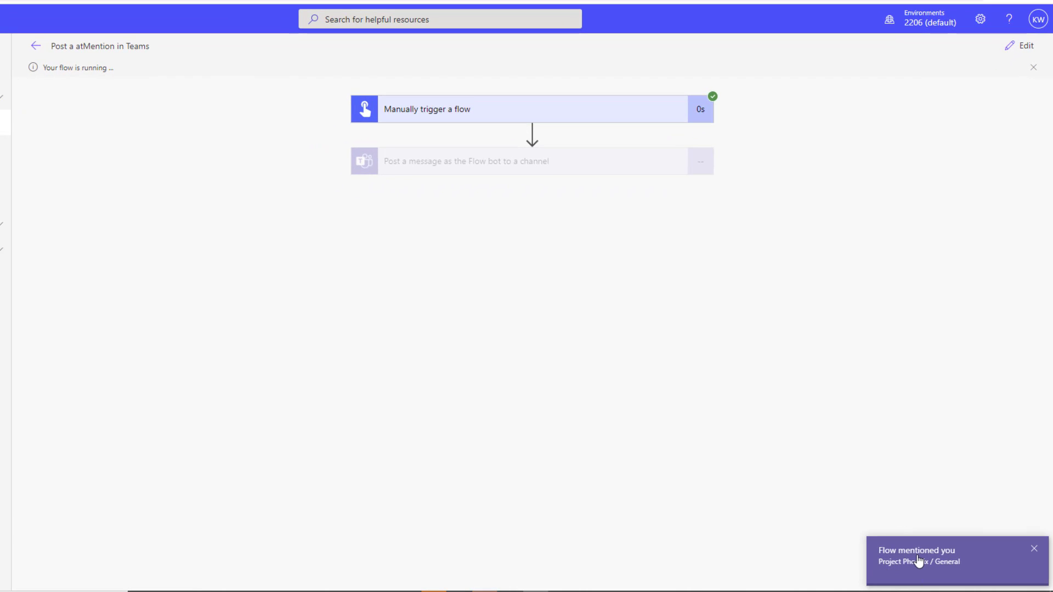
Step: Switch to Microsoft Teams and check the new mention in the activity feed and the General channel post
{"action": "left_click", "coordinate": [48, 12]}
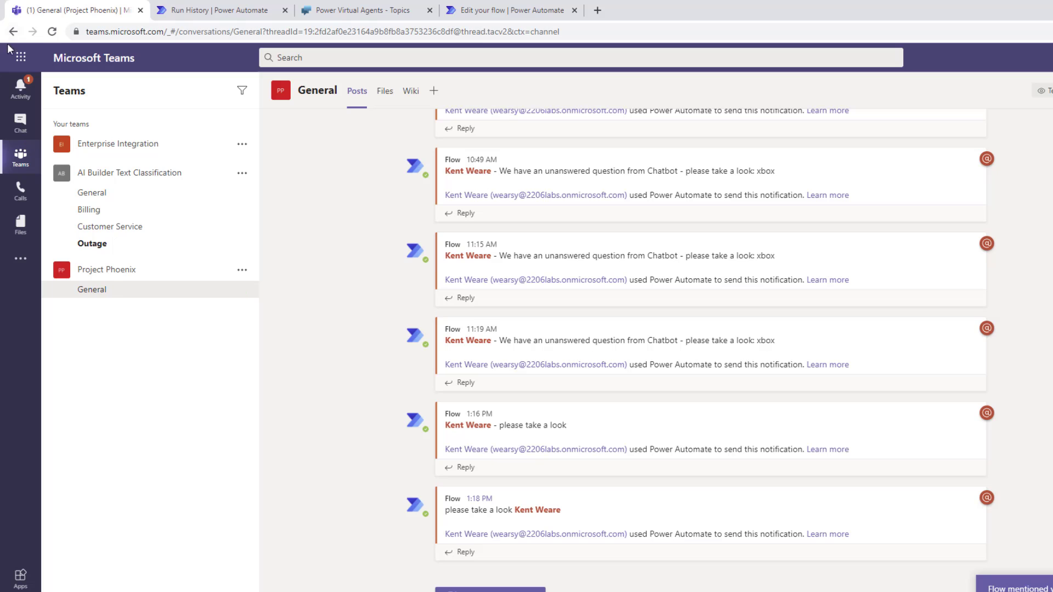
{"action": "left_click", "coordinate": [22, 85]}
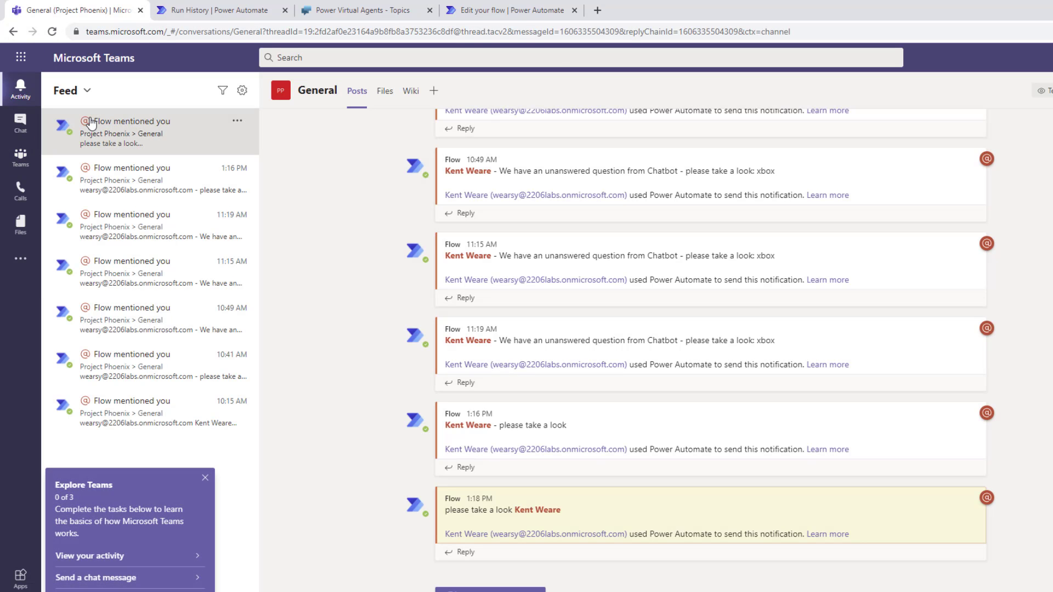
{"action": "left_click", "coordinate": [23, 166]}
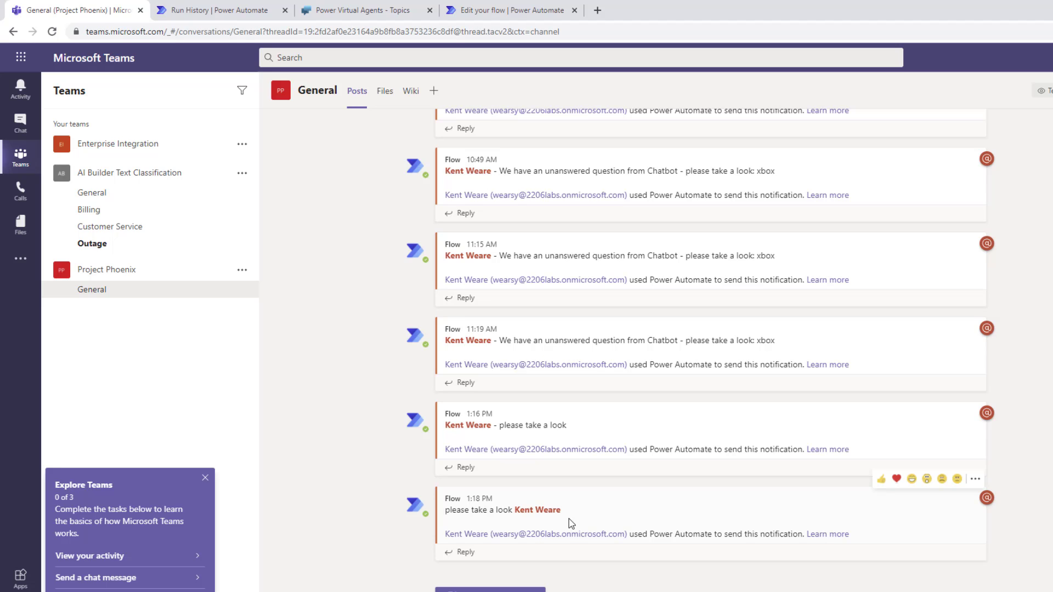
Step: Switch back to the Power Automate run history of the Post a atMention in Teams flow
{"action": "left_click", "coordinate": [242, 12]}
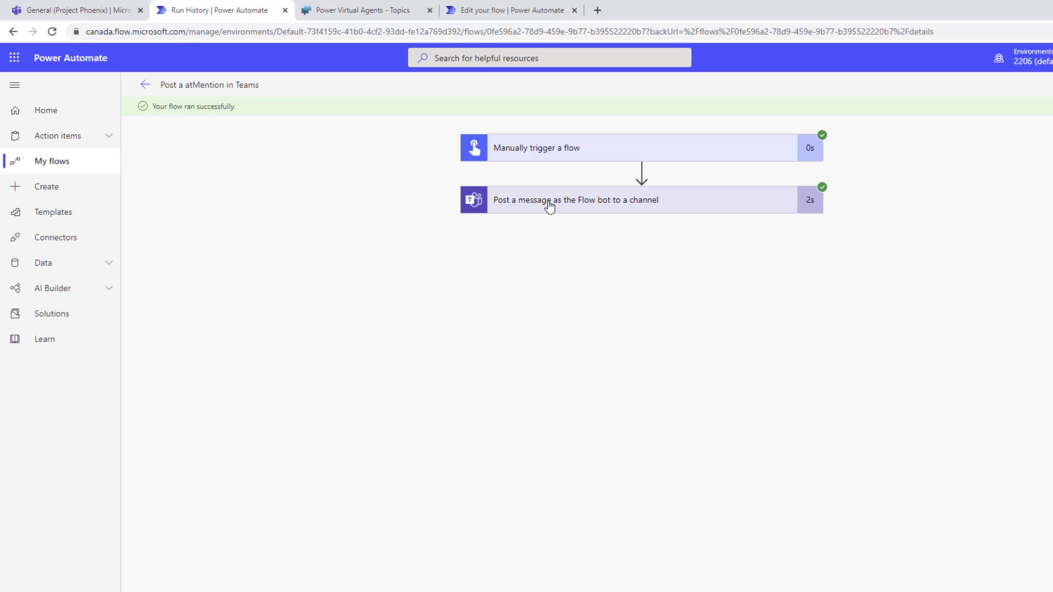